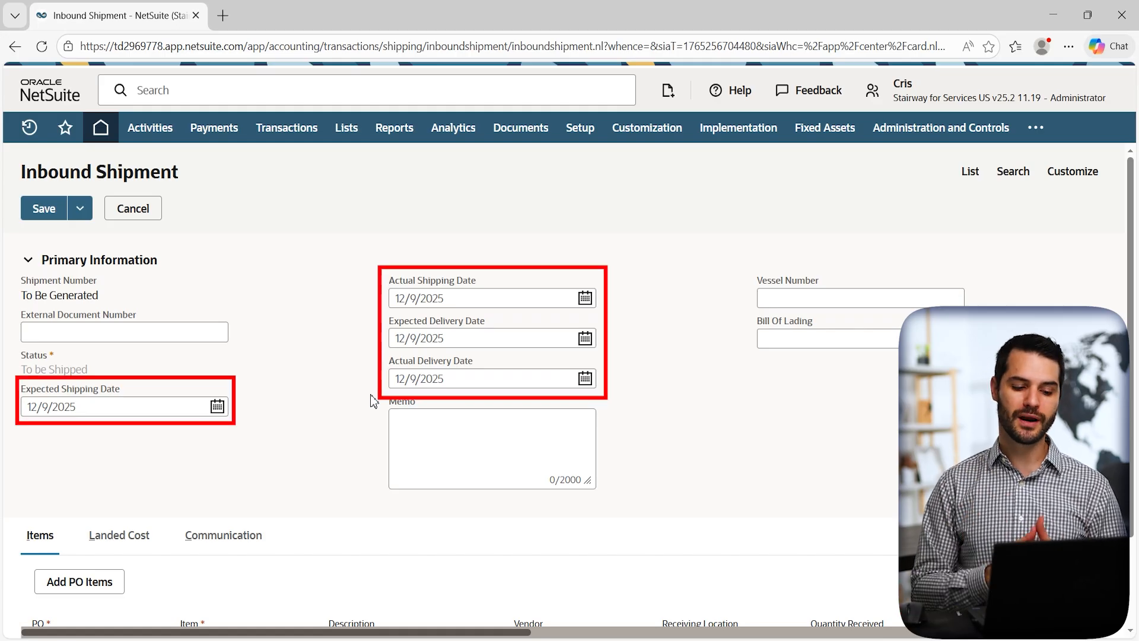
pyautogui.click(463, 344)
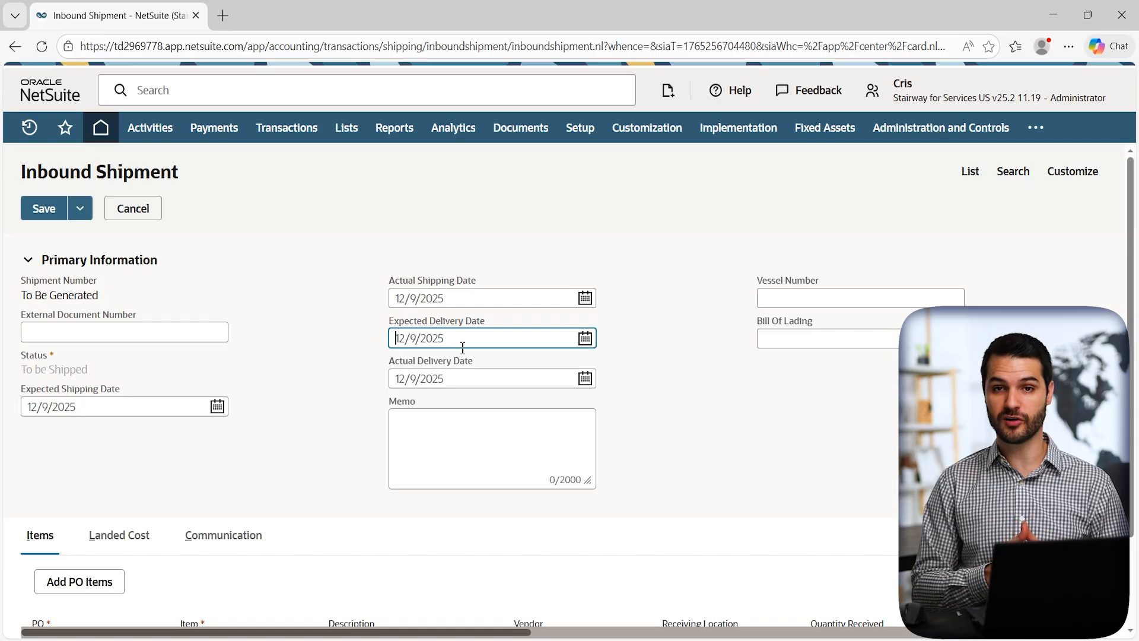
pyautogui.click(417, 298)
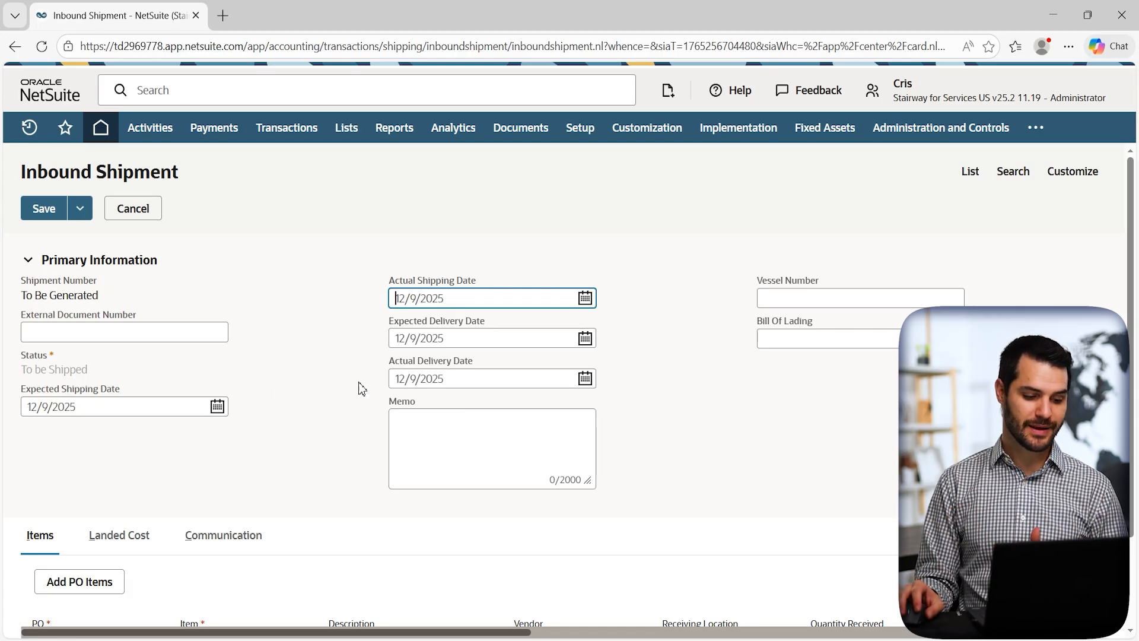
# - Start adding purchase order items to the inbound shipment and select Cable Plus Distributors as the vendor
pyautogui.scroll(-2, 299, 398)
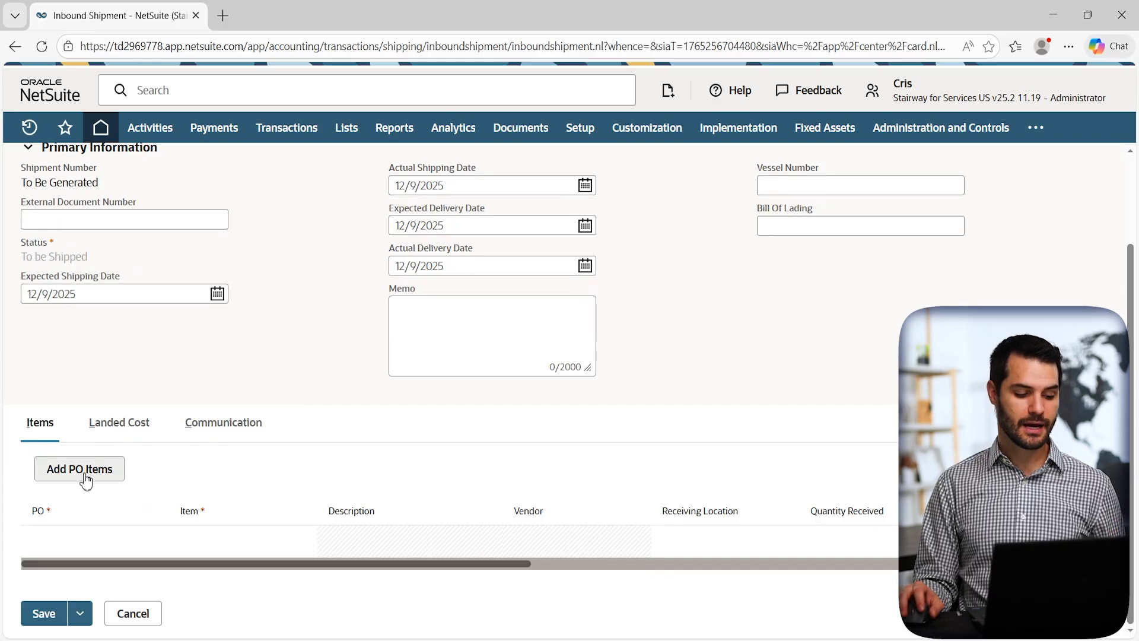
pyautogui.click(74, 545)
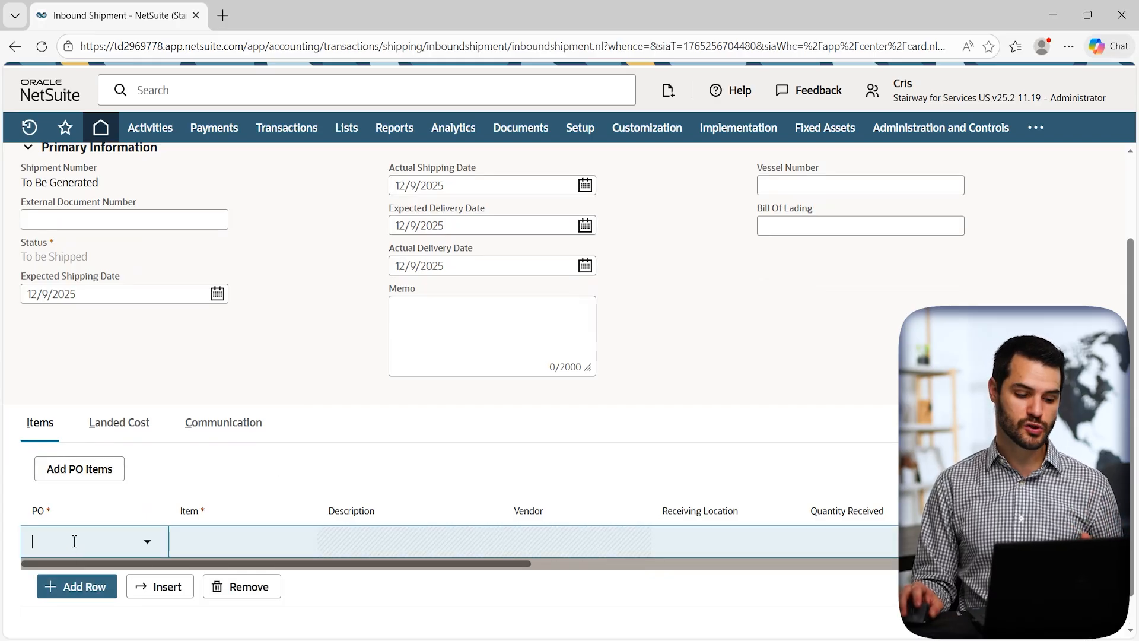
pyautogui.click(89, 476)
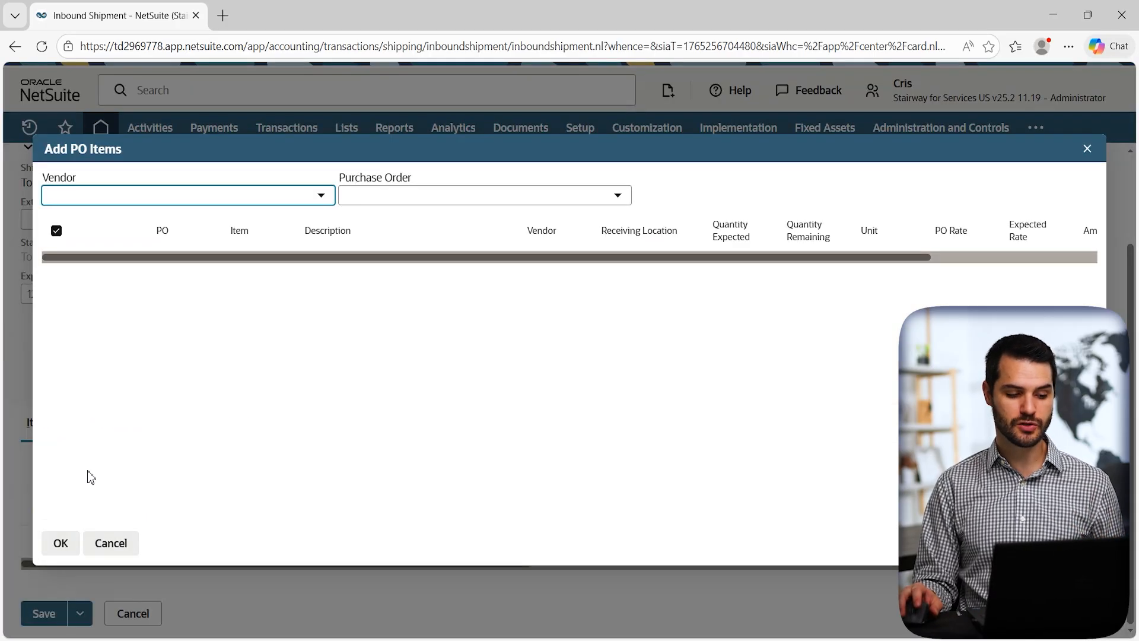
pyautogui.click(322, 198)
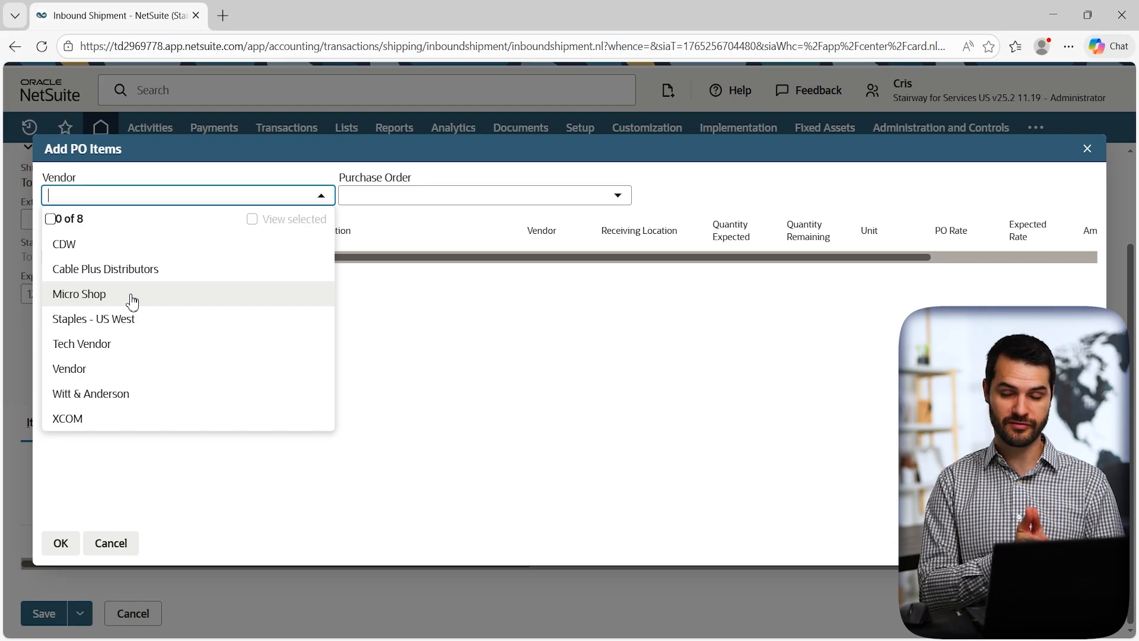
pyautogui.click(124, 272)
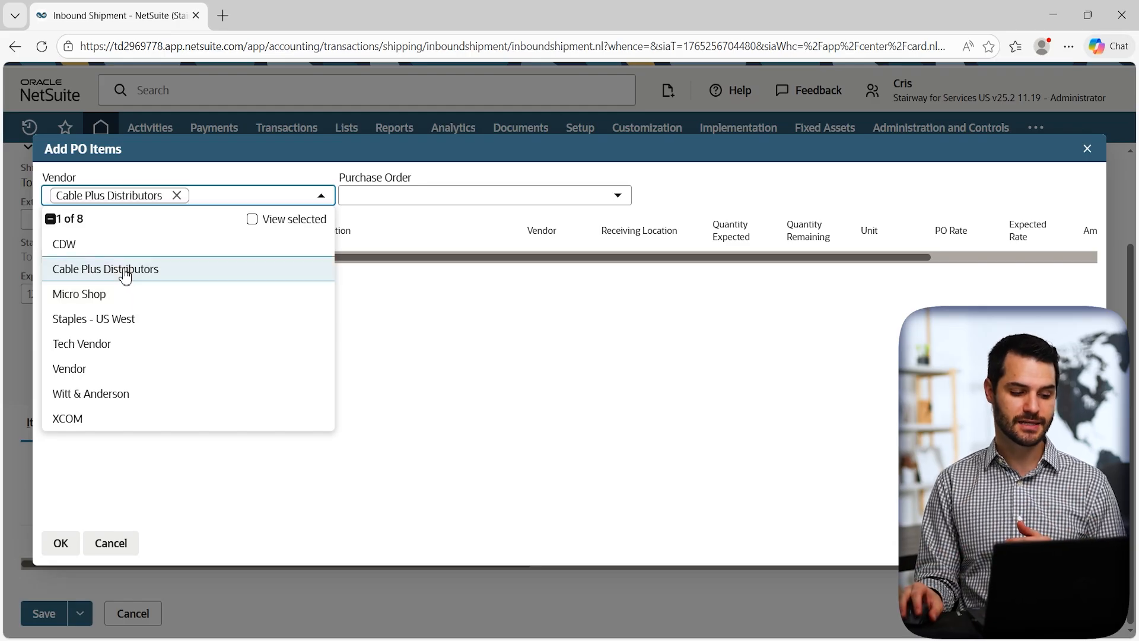
pyautogui.click(468, 363)
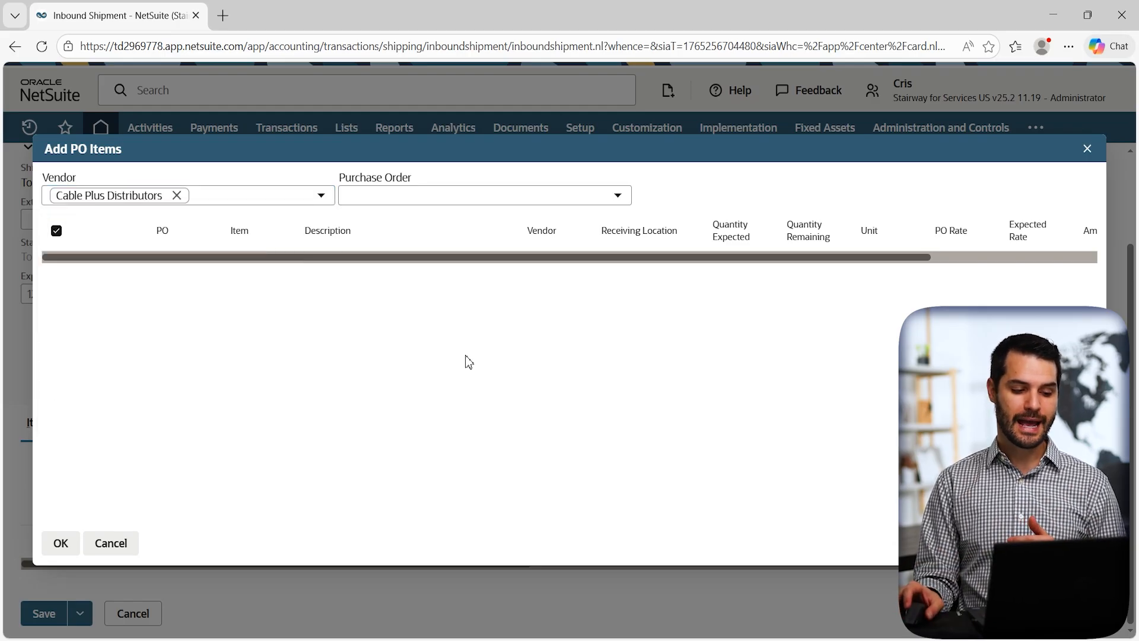
# - Select all of the vendor's purchase orders and add their items to the inbound shipment
pyautogui.click(587, 197)
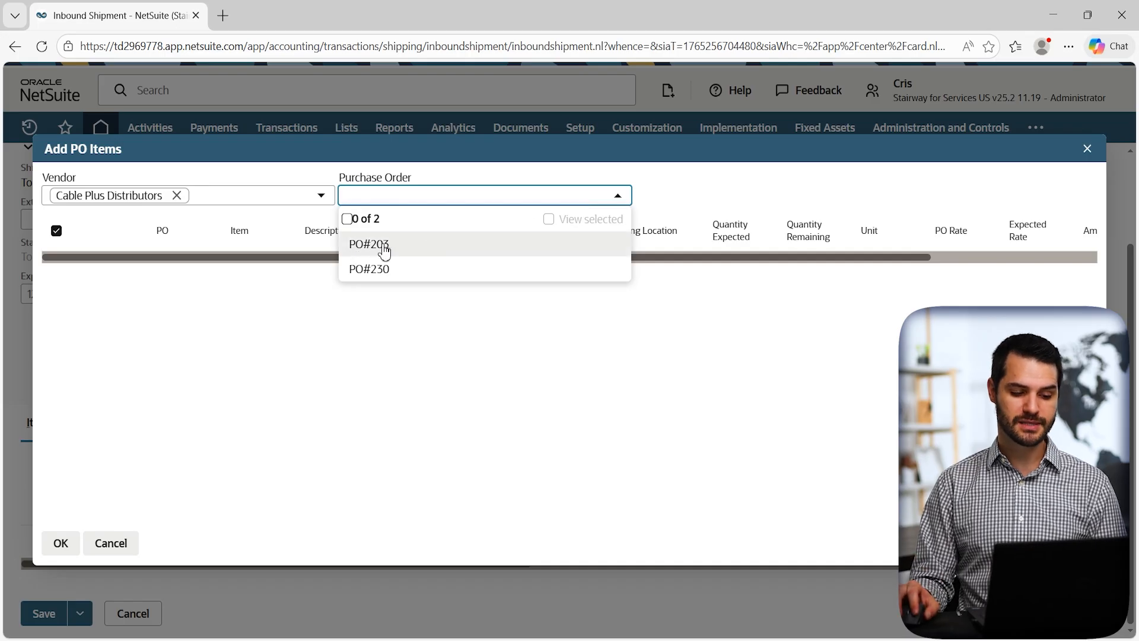
pyautogui.click(347, 219)
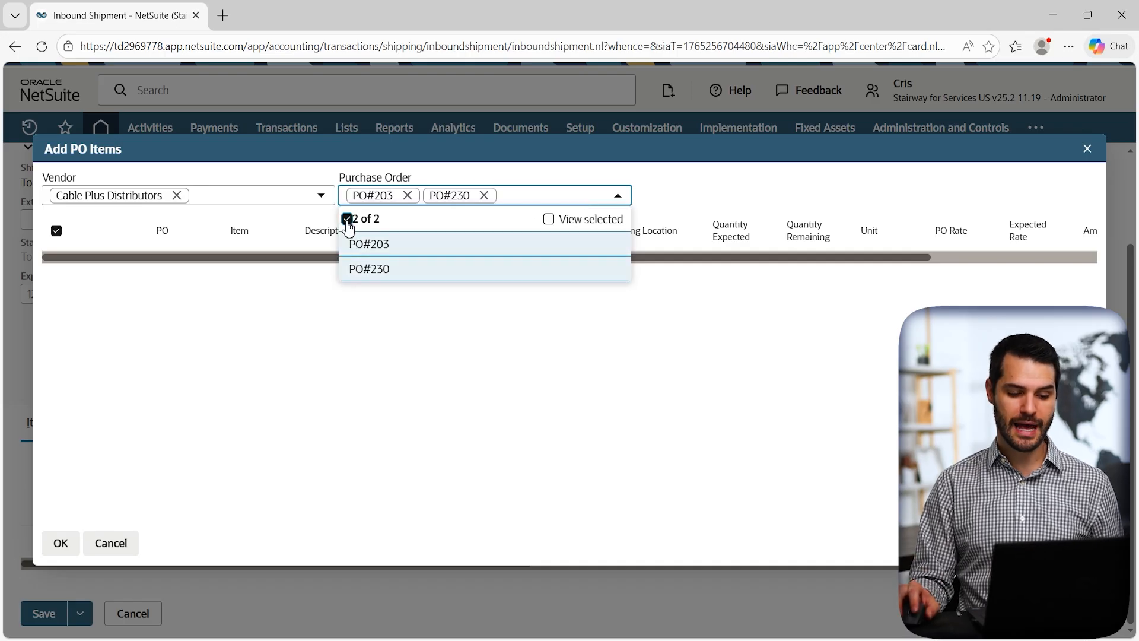
pyautogui.click(406, 338)
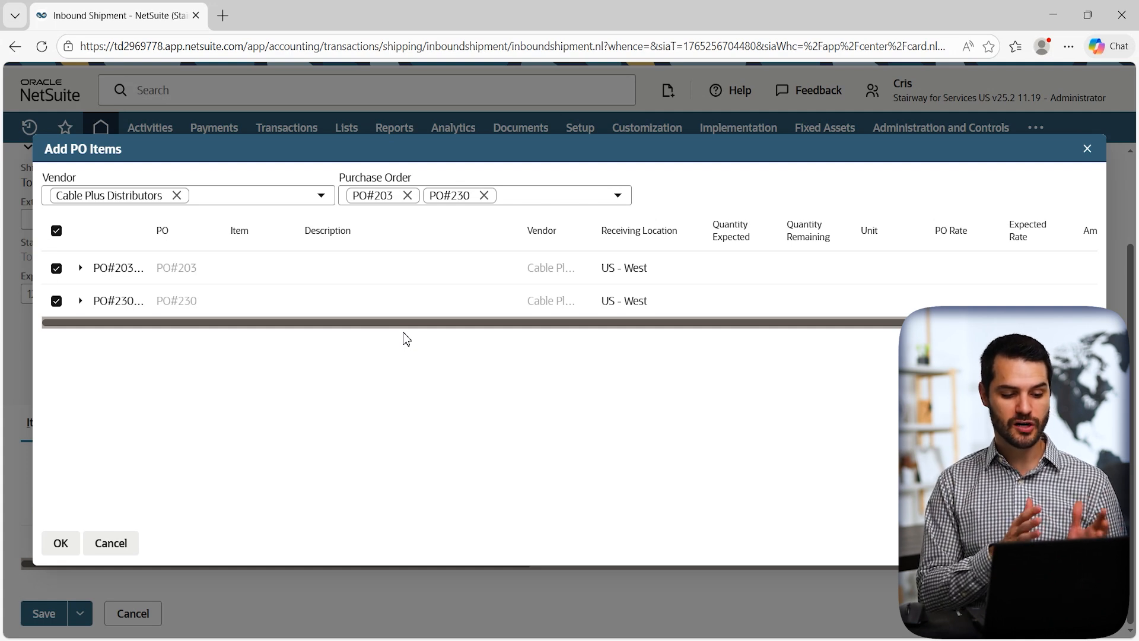
pyautogui.click(61, 543)
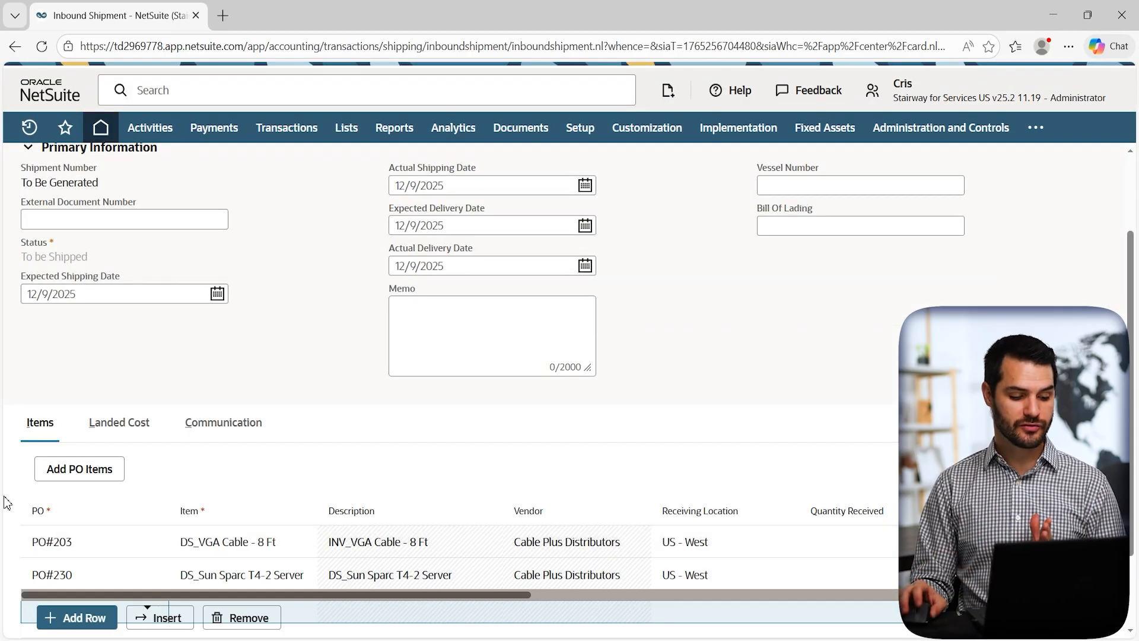
# - Examine the shipment's landed cost fields and the available allocation methods
pyautogui.click(141, 431)
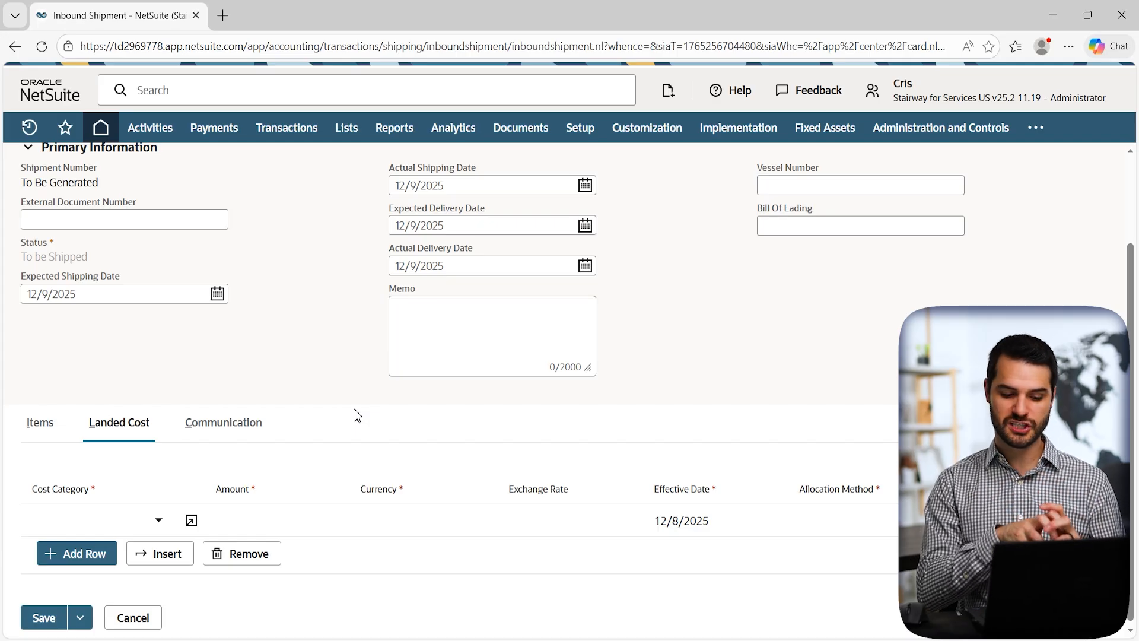
pyautogui.click(857, 520)
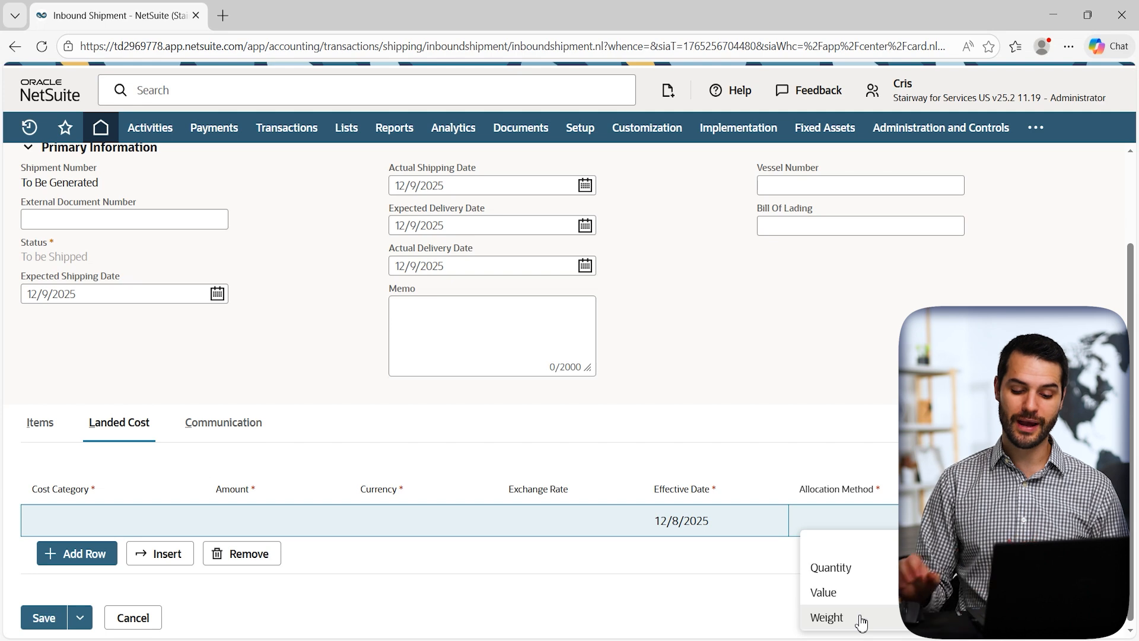
pyautogui.click(846, 458)
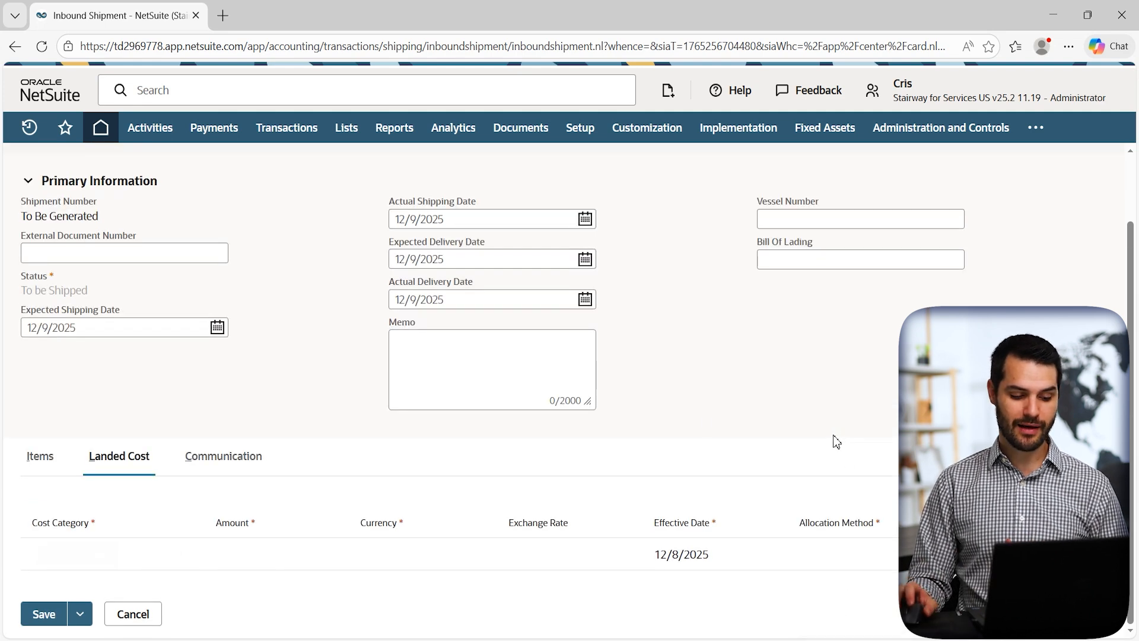
# - Return to the shipment's item lines, save the inbound shipment and mark it as in transit
pyautogui.click(44, 468)
pyautogui.scroll(-2, 508, 495)
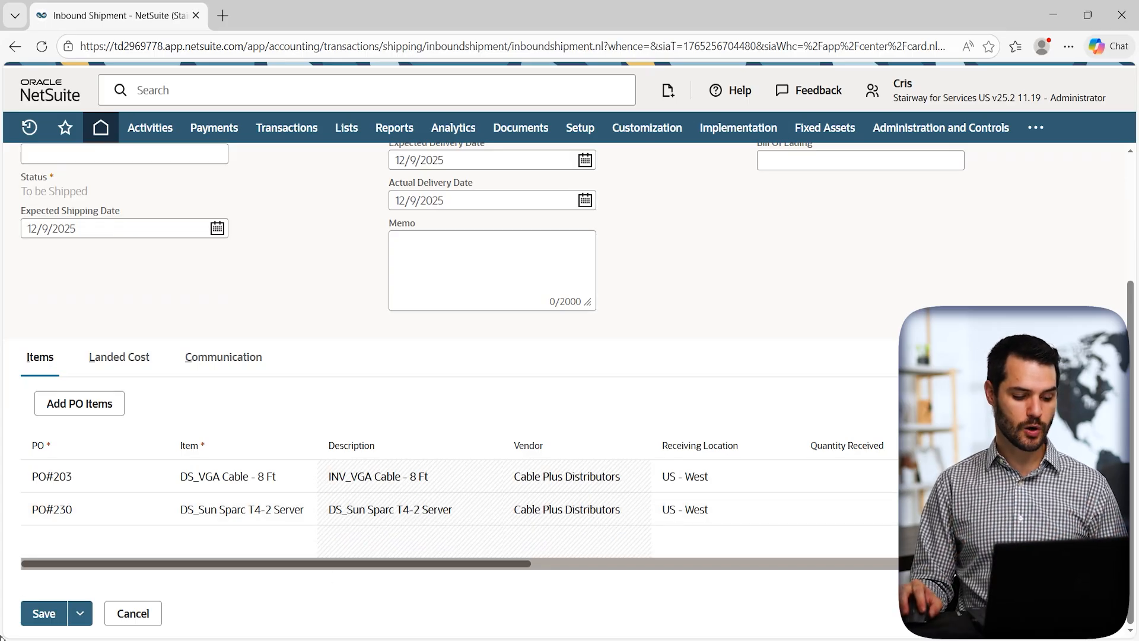
pyautogui.click(39, 618)
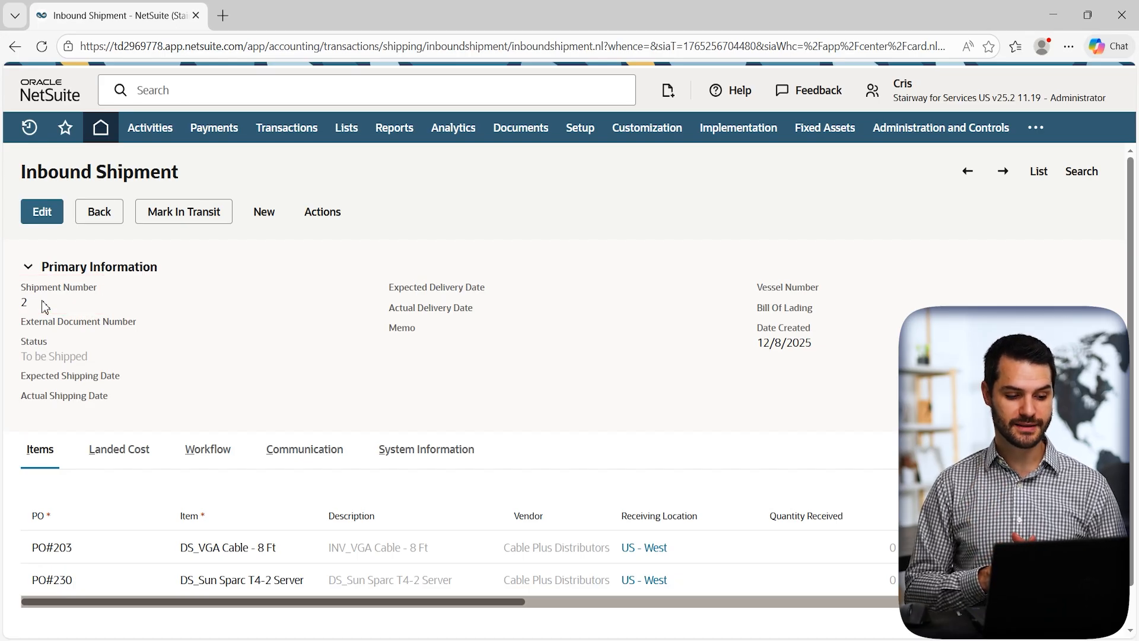
pyautogui.click(201, 221)
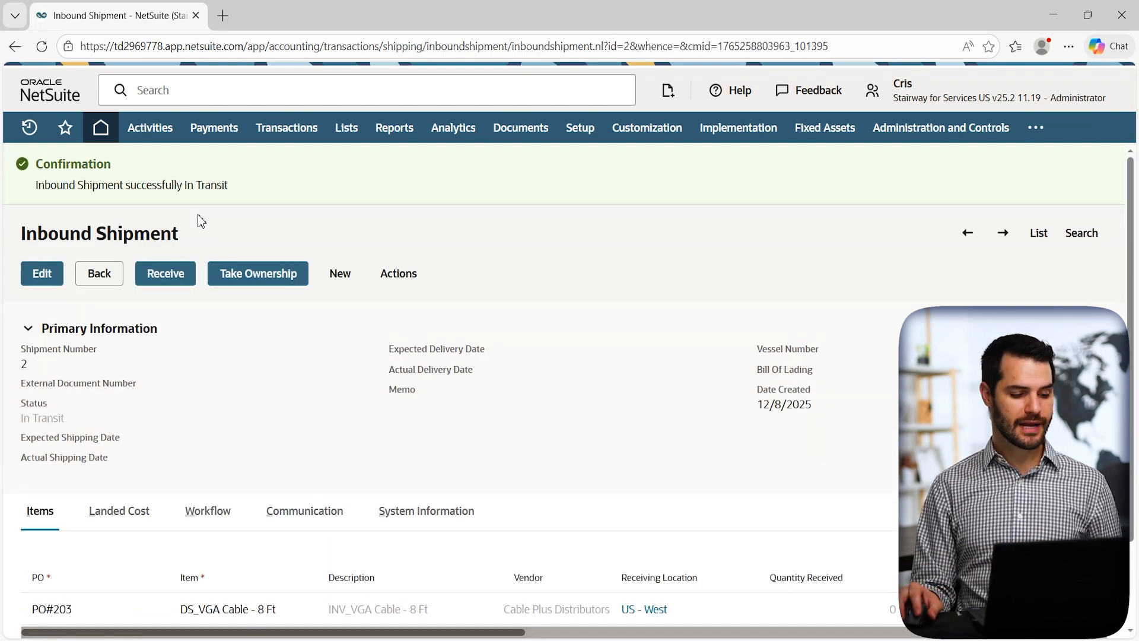
# - Start taking ownership of the in-transit shipment and set the posting period to Dec 2025
pyautogui.scroll(-1, 250, 267)
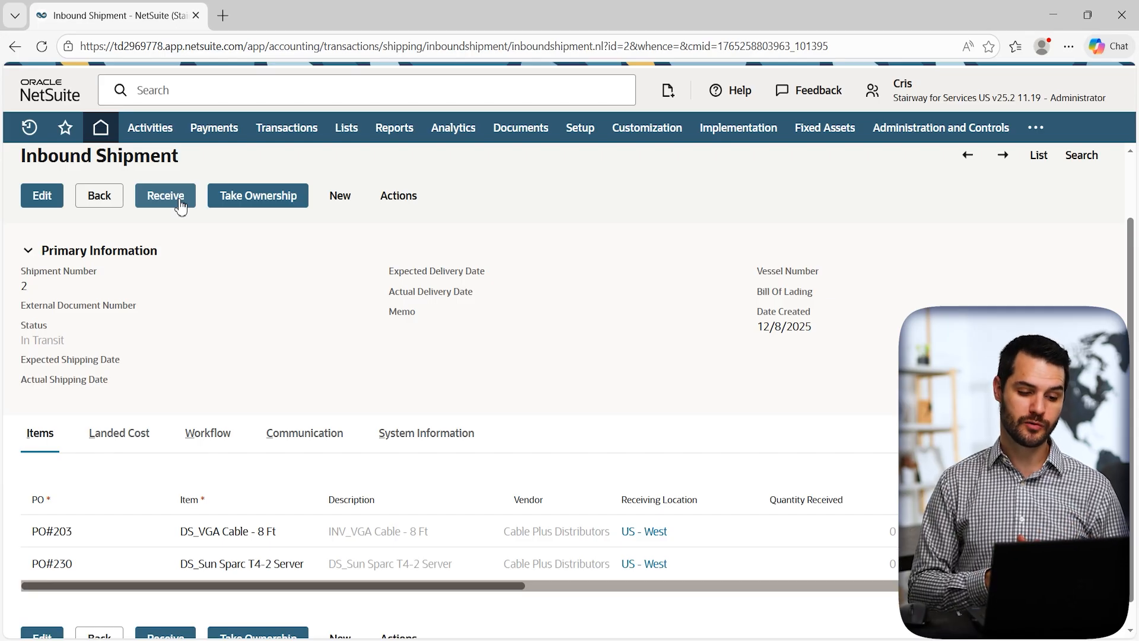
pyautogui.click(255, 209)
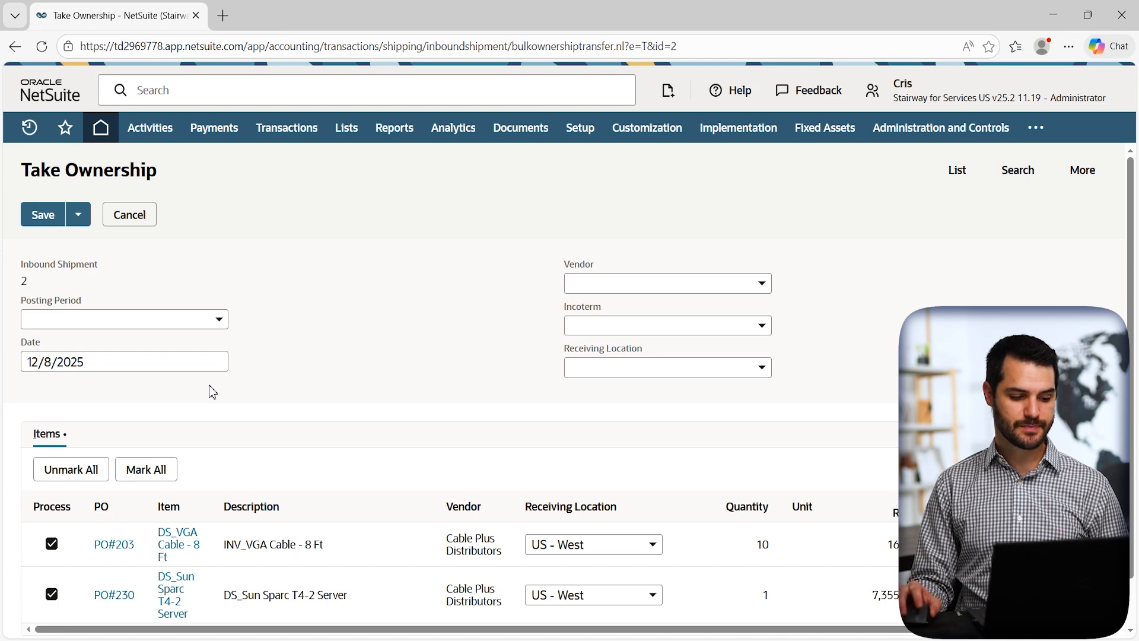
pyautogui.click(218, 321)
pyautogui.scroll(-1, 148, 379)
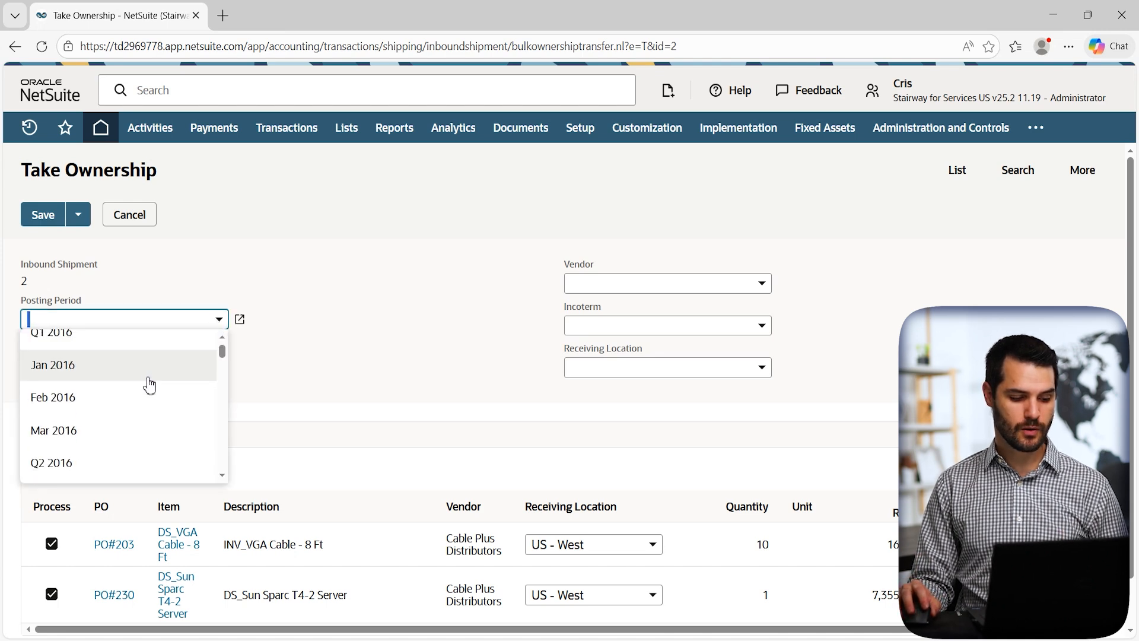
pyautogui.scroll(-6, 95, 427)
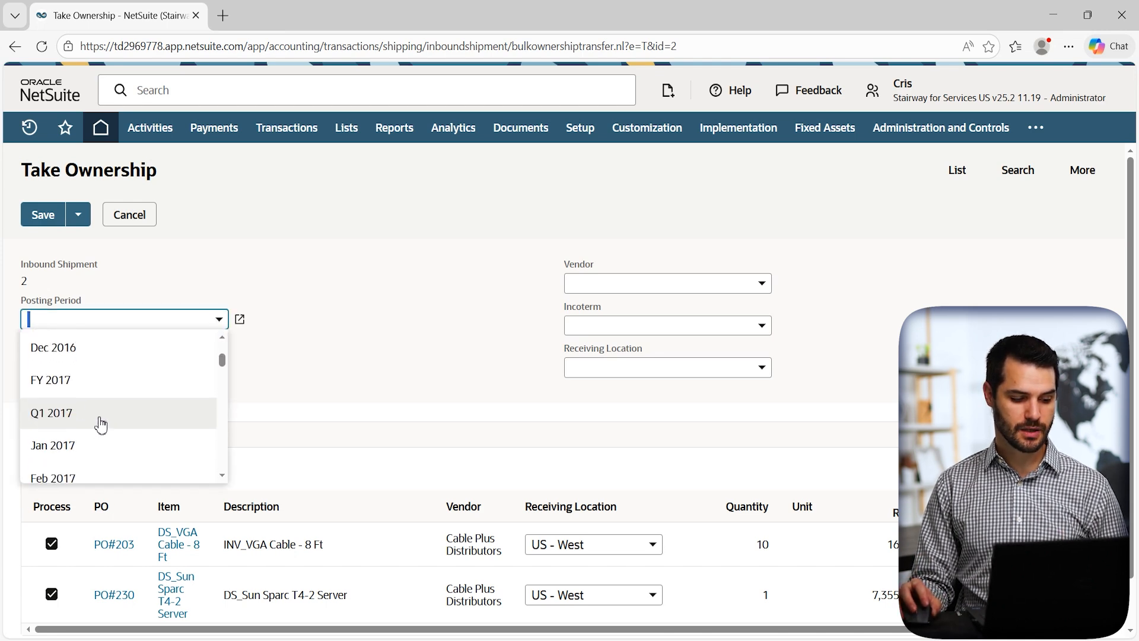
pyautogui.scroll(-20, 101, 424)
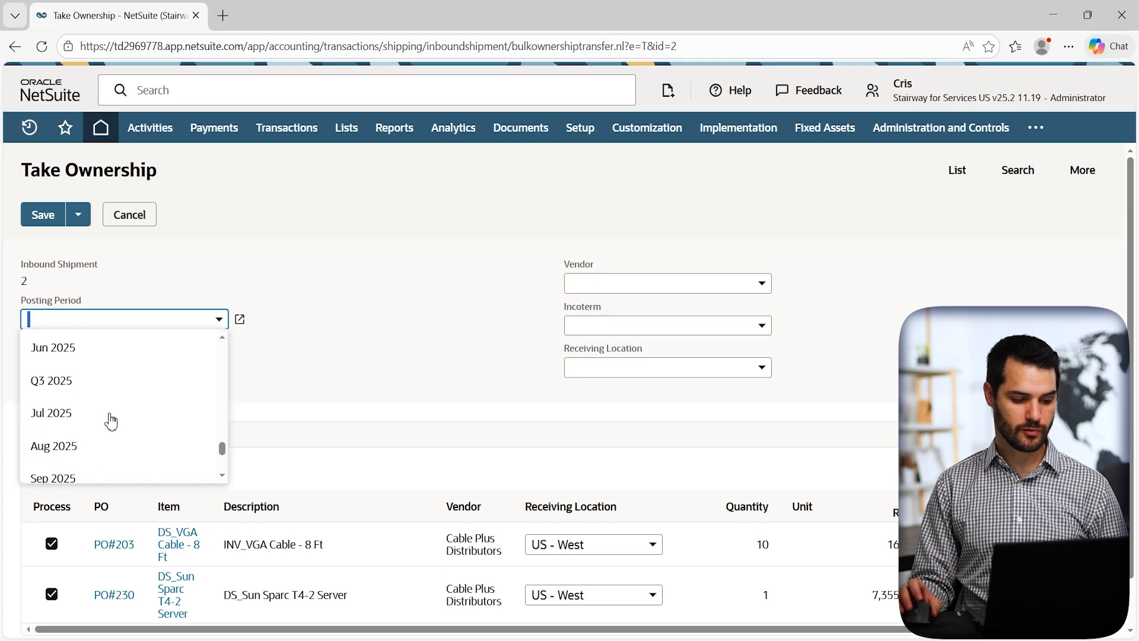
pyautogui.scroll(-5, 106, 418)
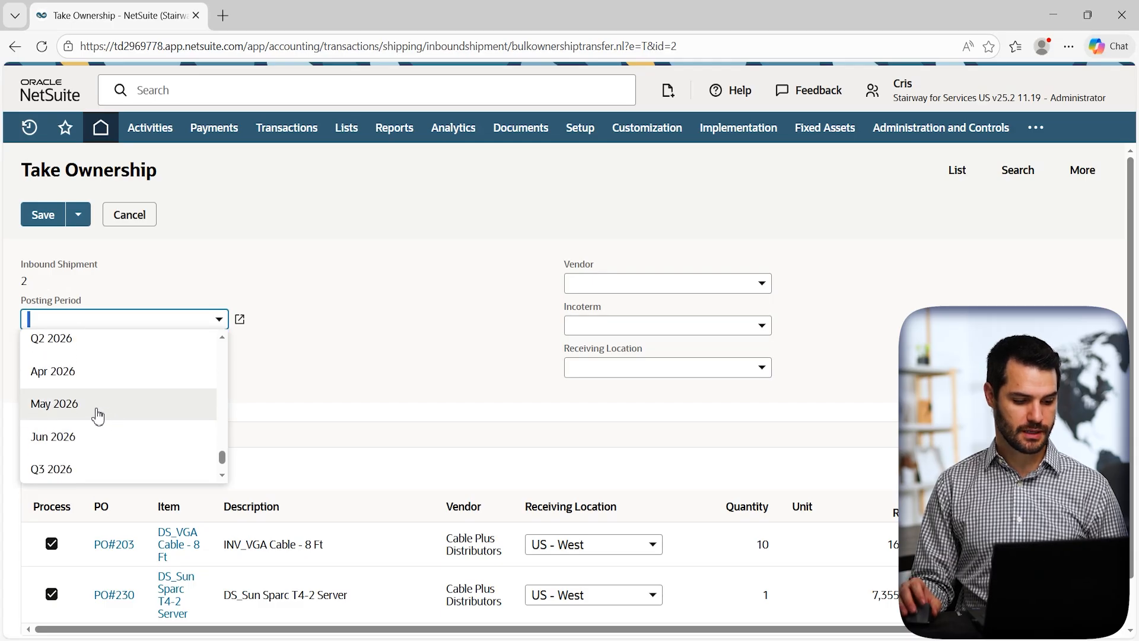
pyautogui.scroll(3, 96, 414)
pyautogui.click(76, 382)
pyautogui.click(400, 347)
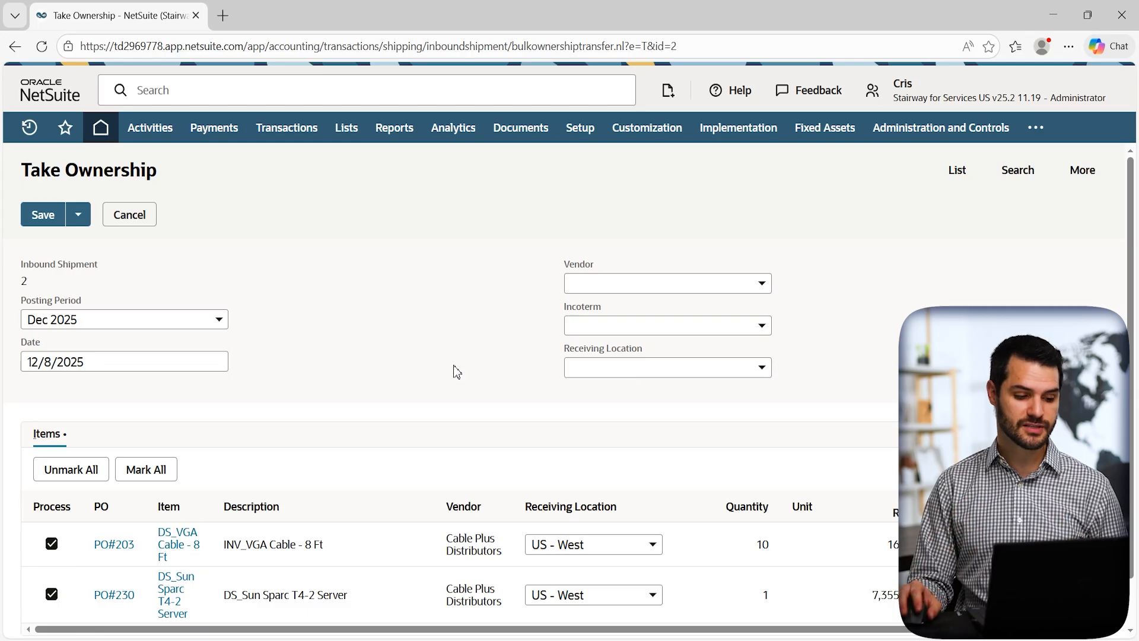
# - Save the ownership transfer for both item lines and refresh its processing status
pyautogui.scroll(-1, 407, 343)
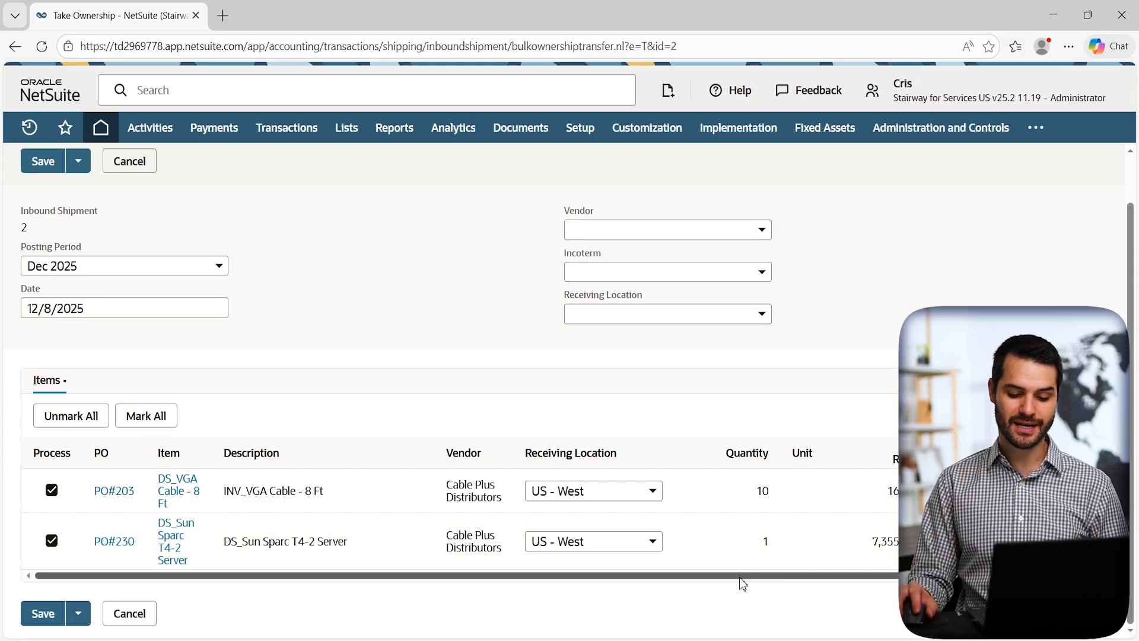
pyautogui.hscroll(5, 742, 583)
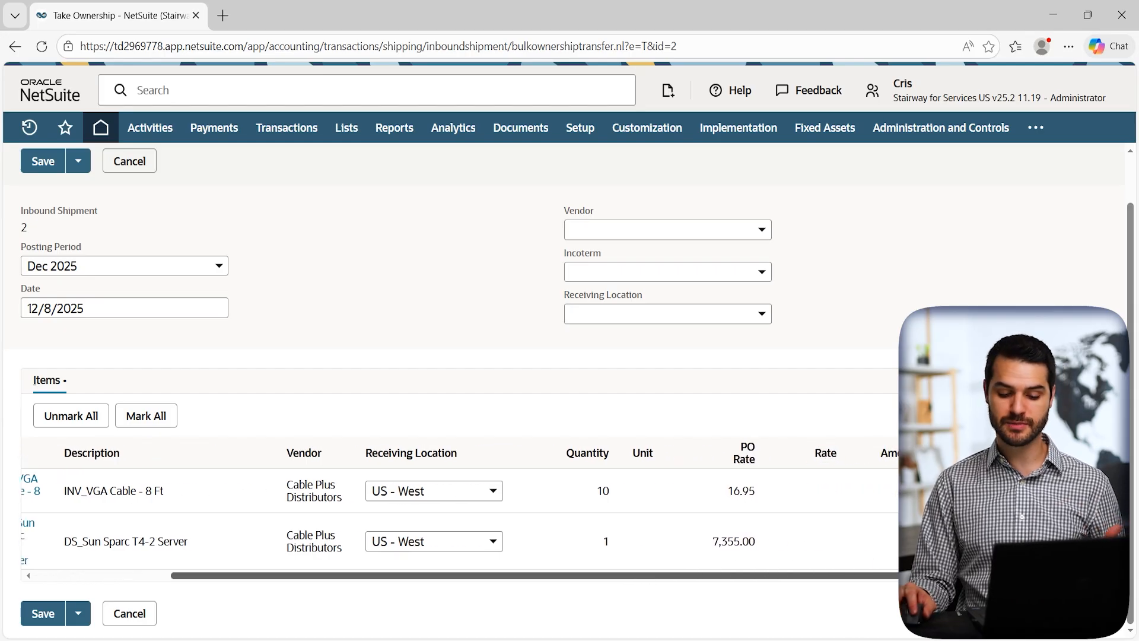
pyautogui.hscroll(-5, 619, 568)
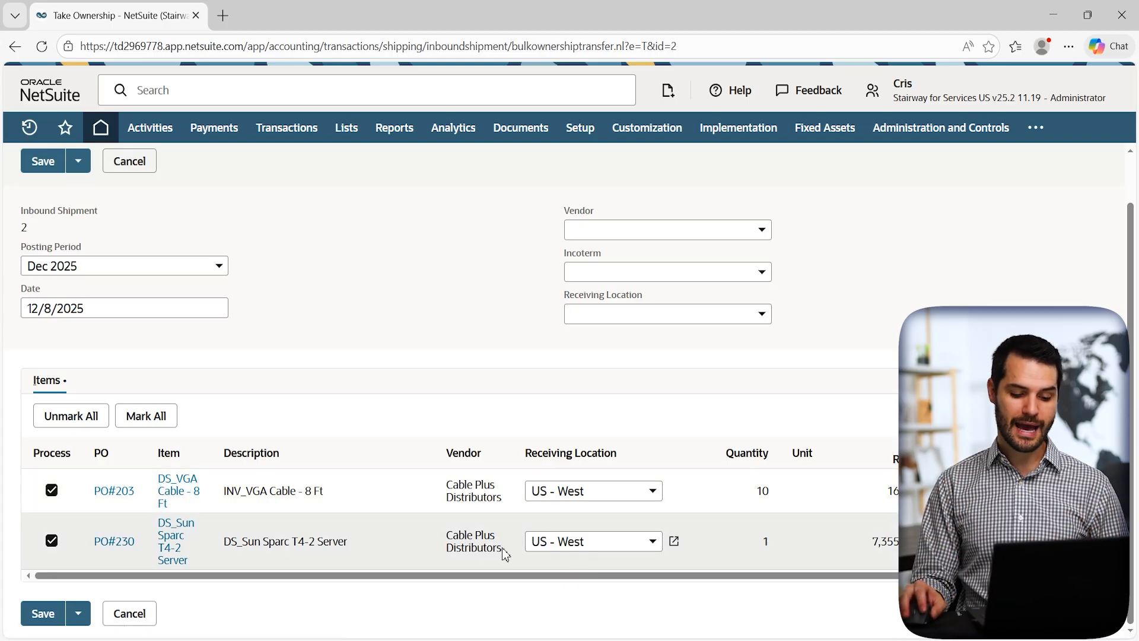
pyautogui.click(37, 614)
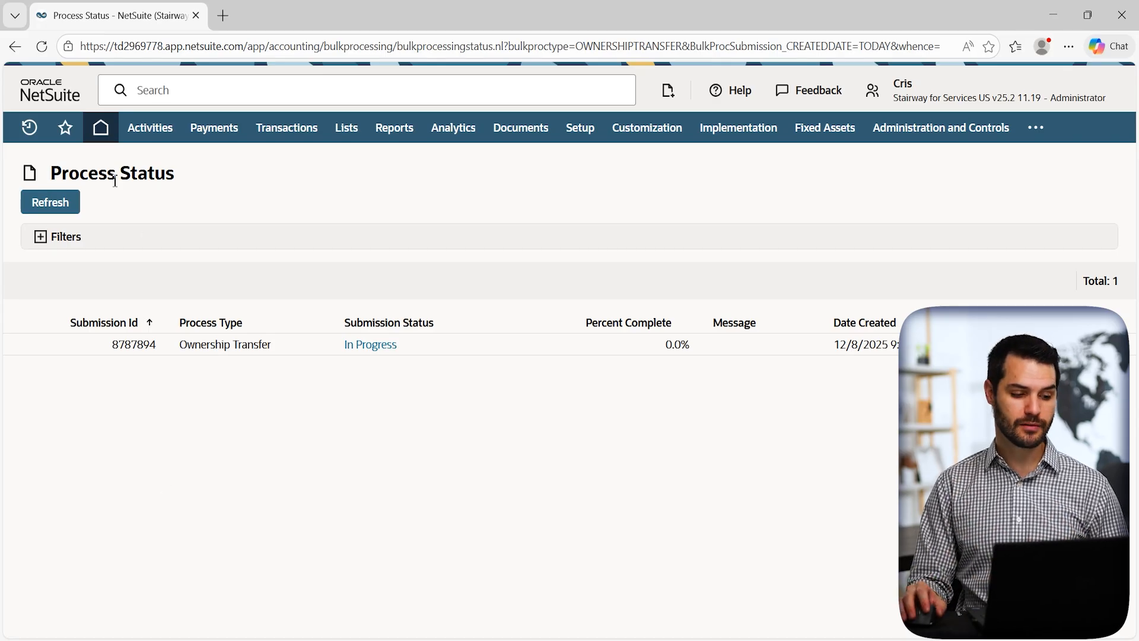
pyautogui.click(54, 205)
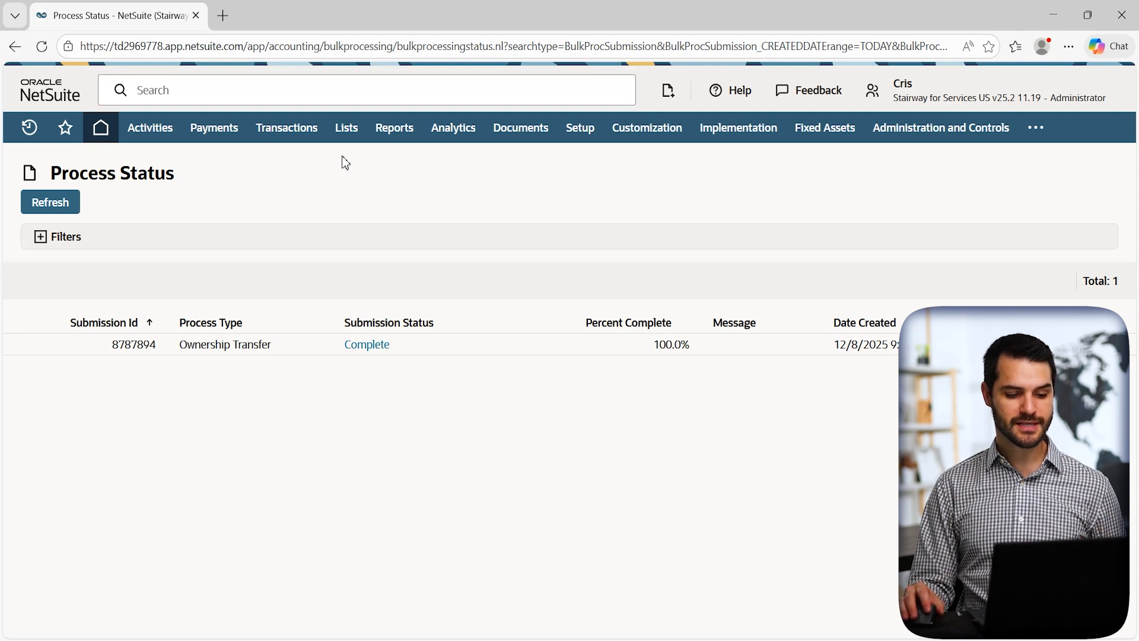
# - Open the list of inbound shipments in a new browser tab and the in-transit shipment's record in another
pyautogui.moveTo(308, 134)
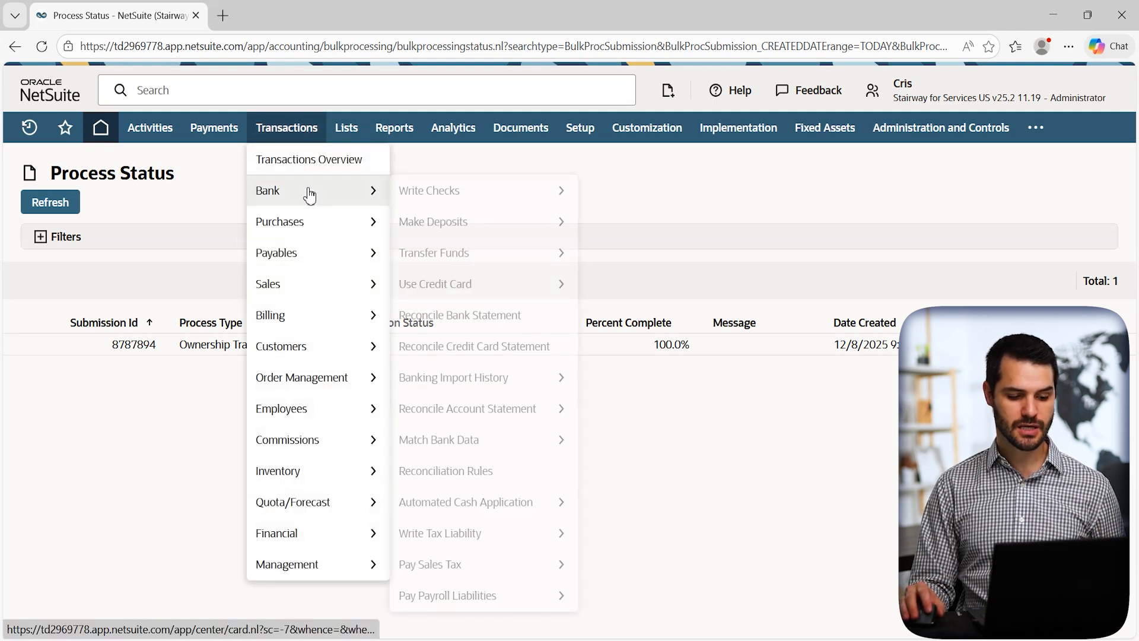
pyautogui.moveTo(300, 227)
pyautogui.moveTo(468, 231)
pyautogui.moveTo(496, 424)
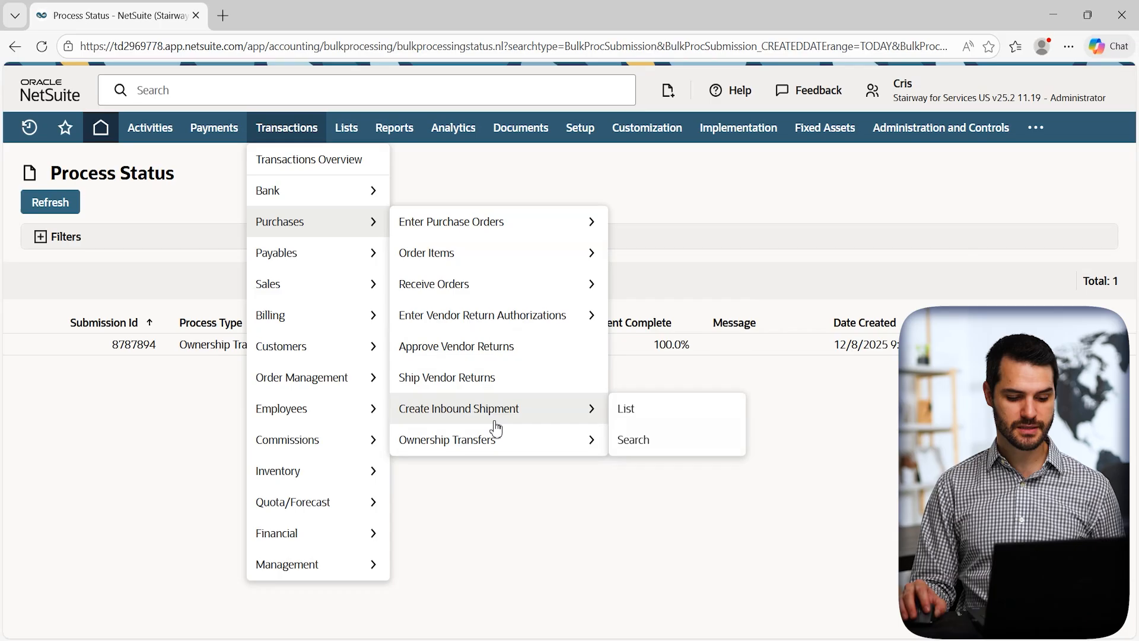
pyautogui.middleClick(653, 415)
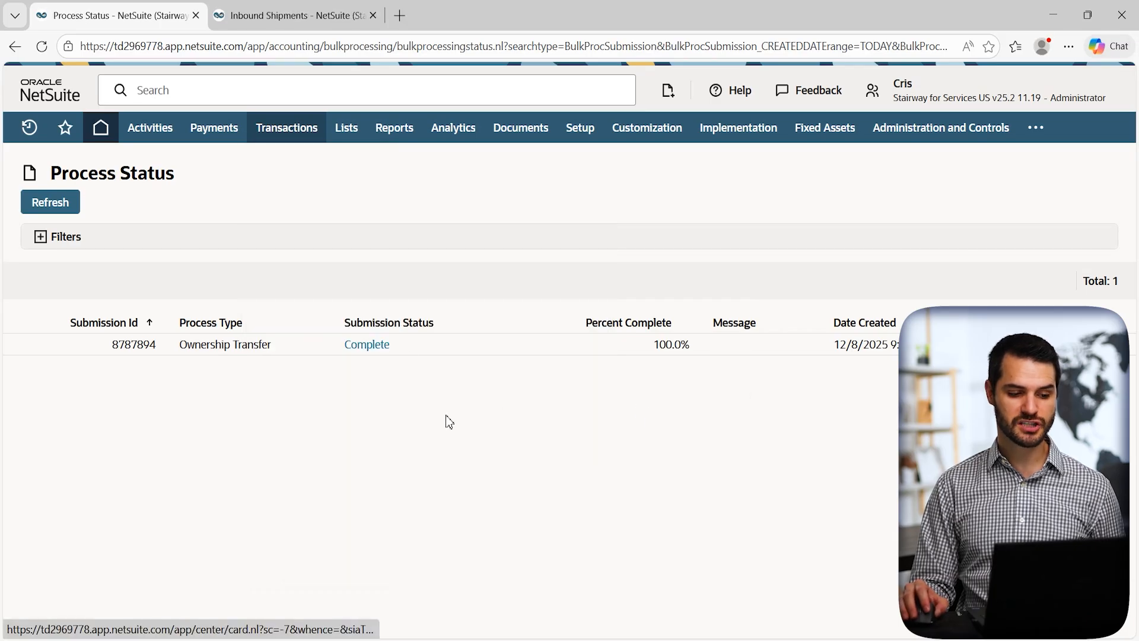
pyautogui.click(287, 14)
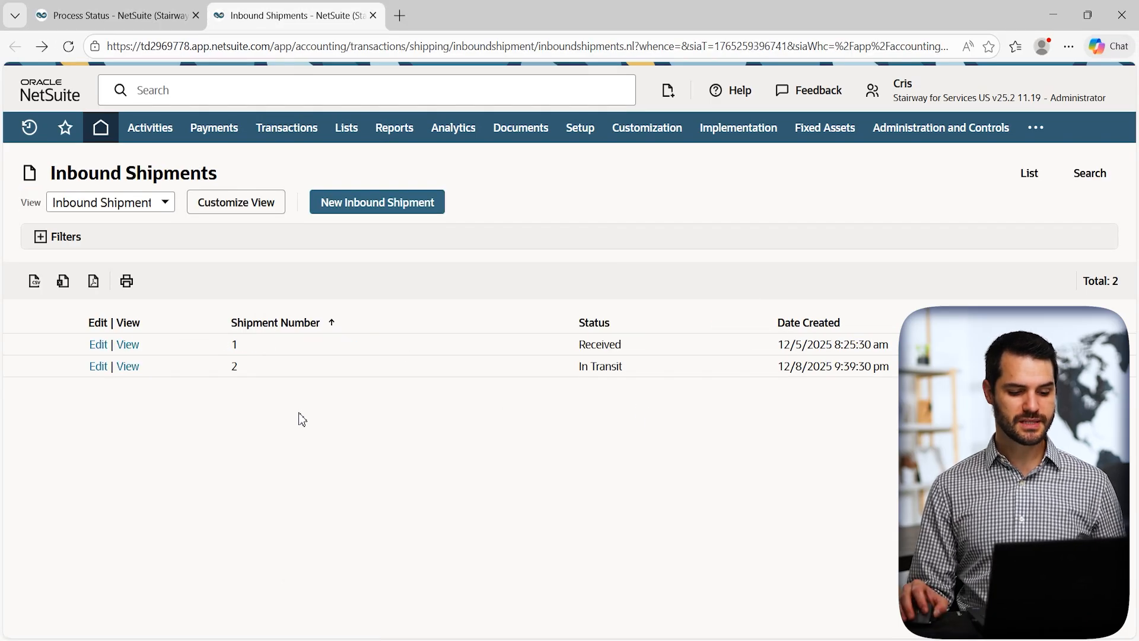
pyautogui.middleClick(134, 373)
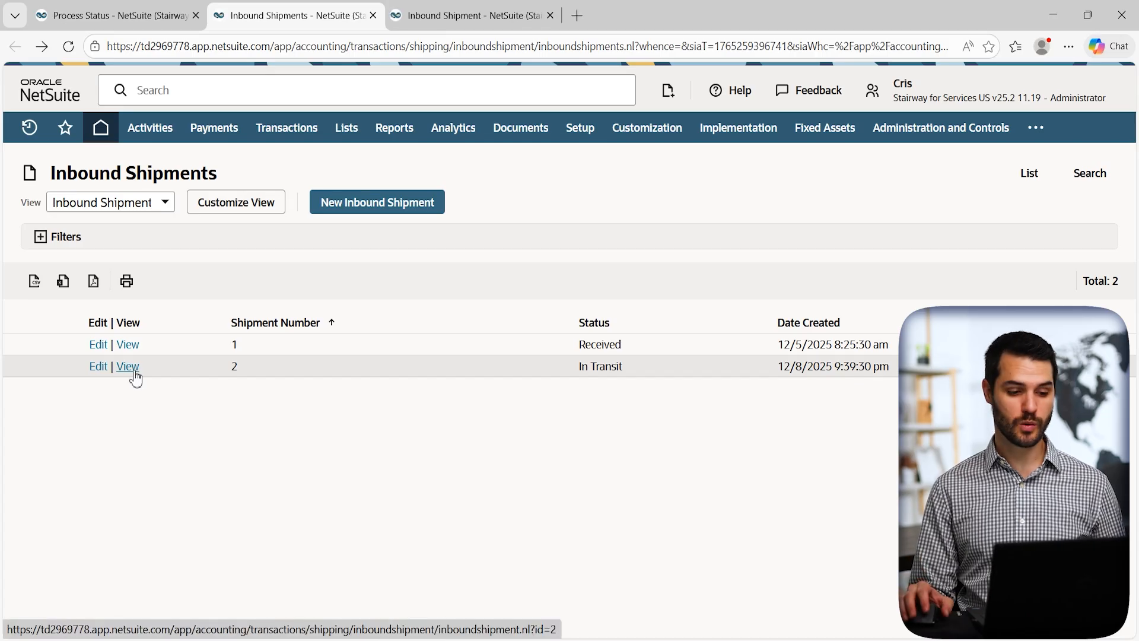
# - Start receiving the in-transit shipment from its record and review the quantities and rates of both item lines
pyautogui.click(449, 10)
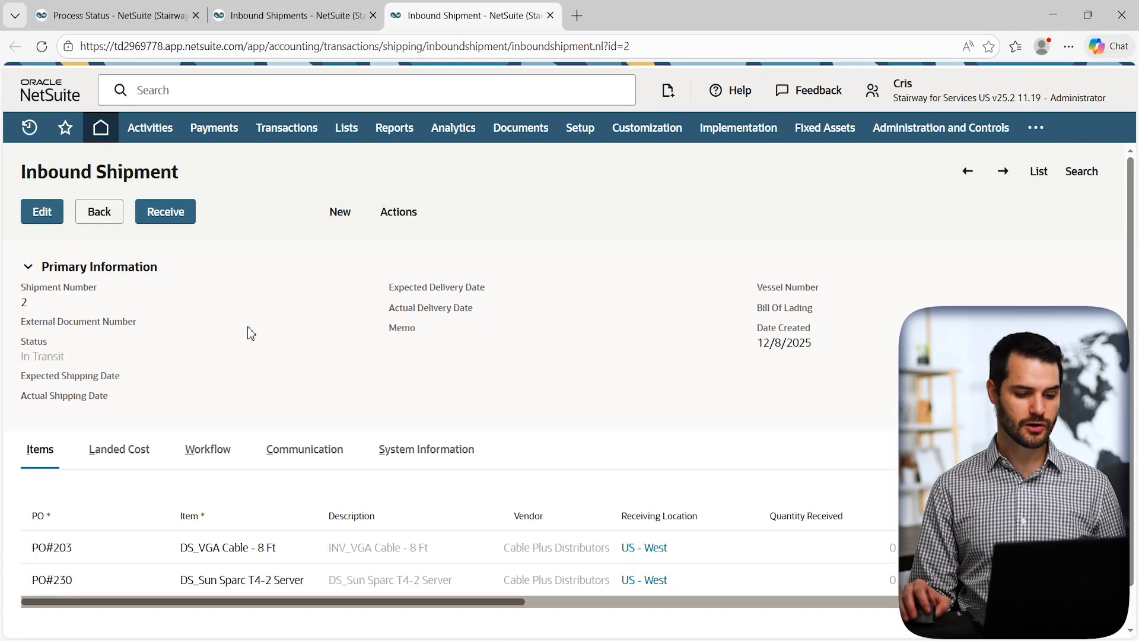
pyautogui.click(169, 222)
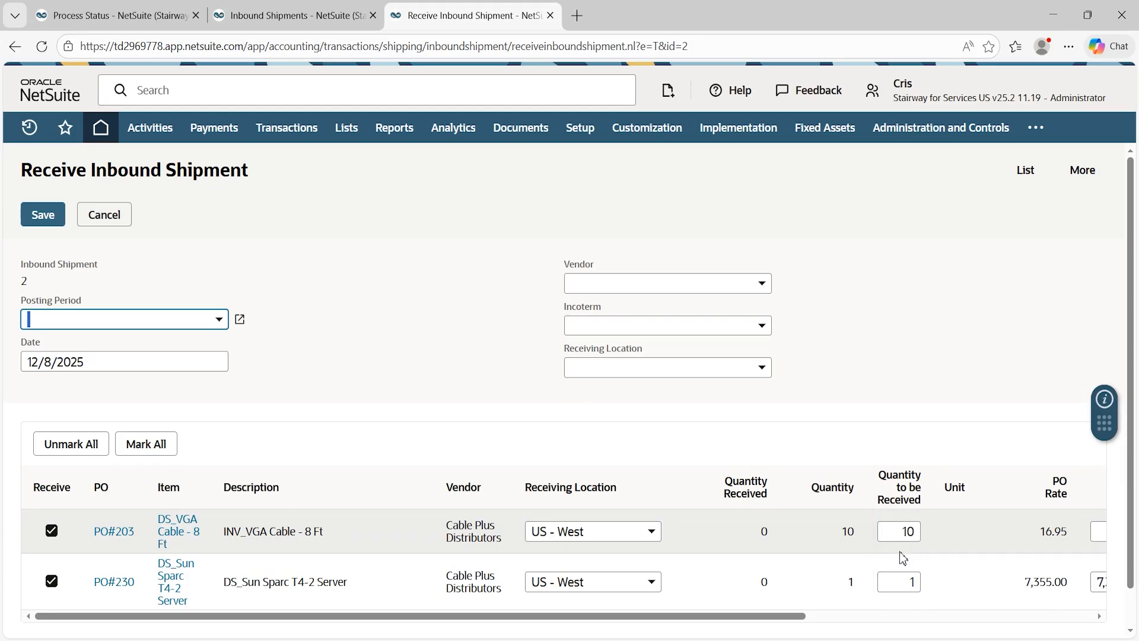
pyautogui.moveTo(714, 617); pyautogui.dragTo(1011, 617)
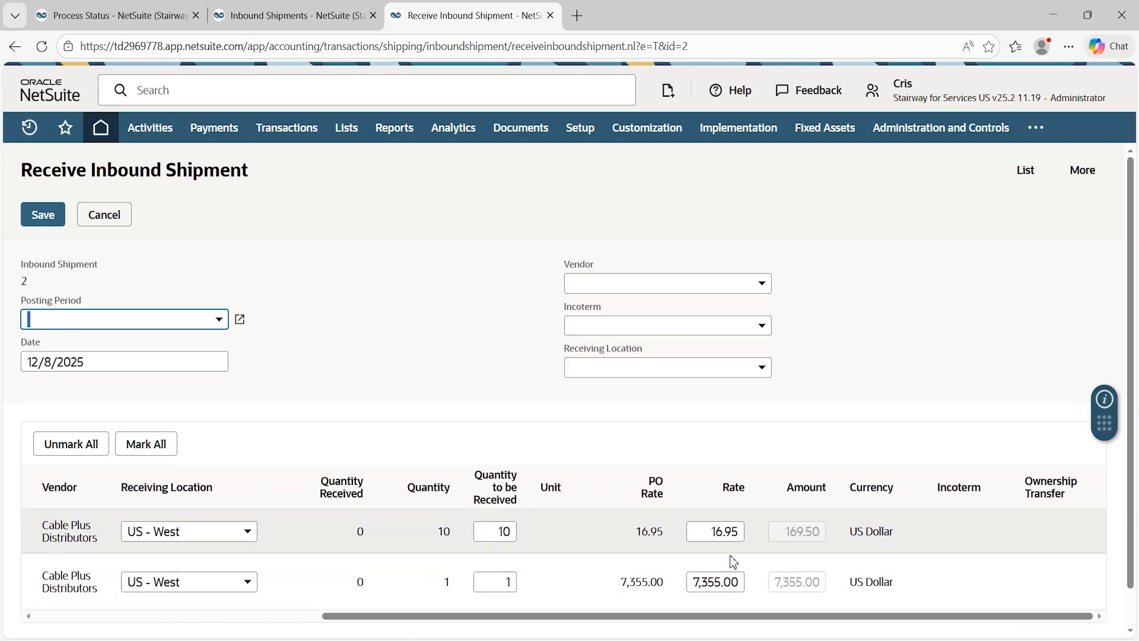
pyautogui.moveTo(808, 617); pyautogui.dragTo(501, 577)
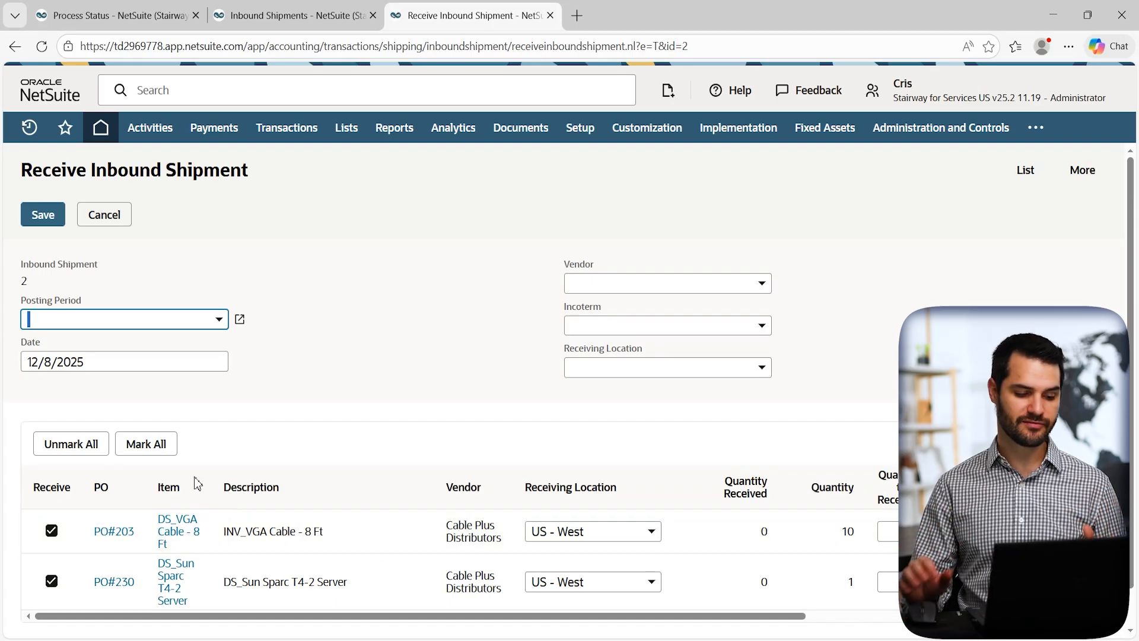
# - Save the receipt of both item lines with the posting period Dec 2025 and refresh its processing status
pyautogui.click(218, 319)
pyautogui.scroll(-10, 164, 436)
pyautogui.scroll(-20, 164, 436)
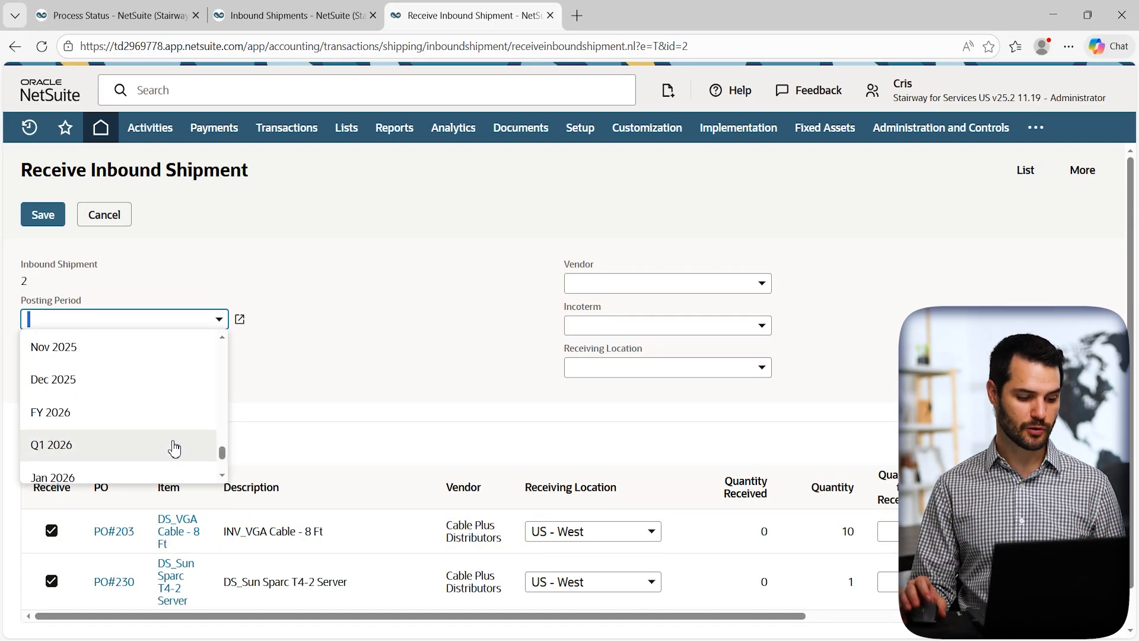
pyautogui.click(111, 383)
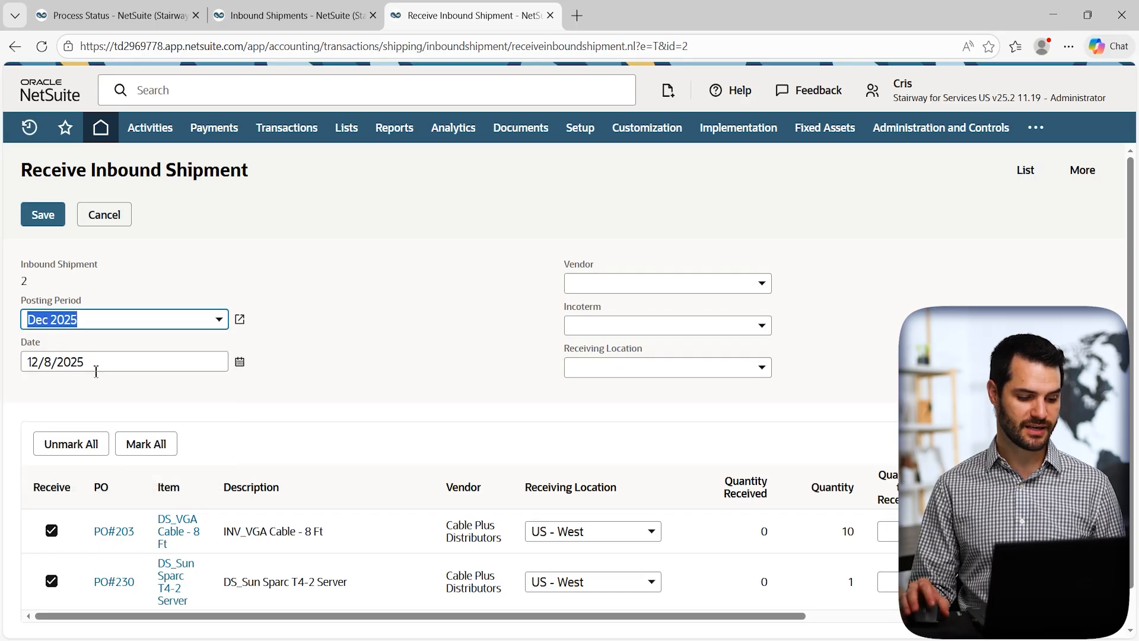
pyautogui.click(51, 222)
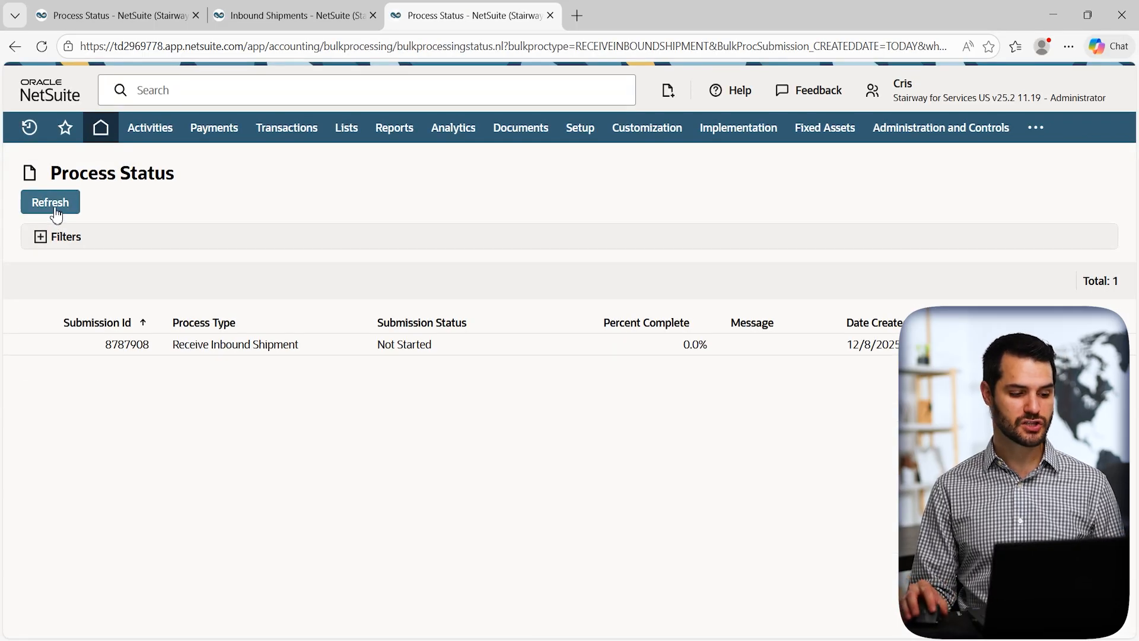
pyautogui.click(60, 205)
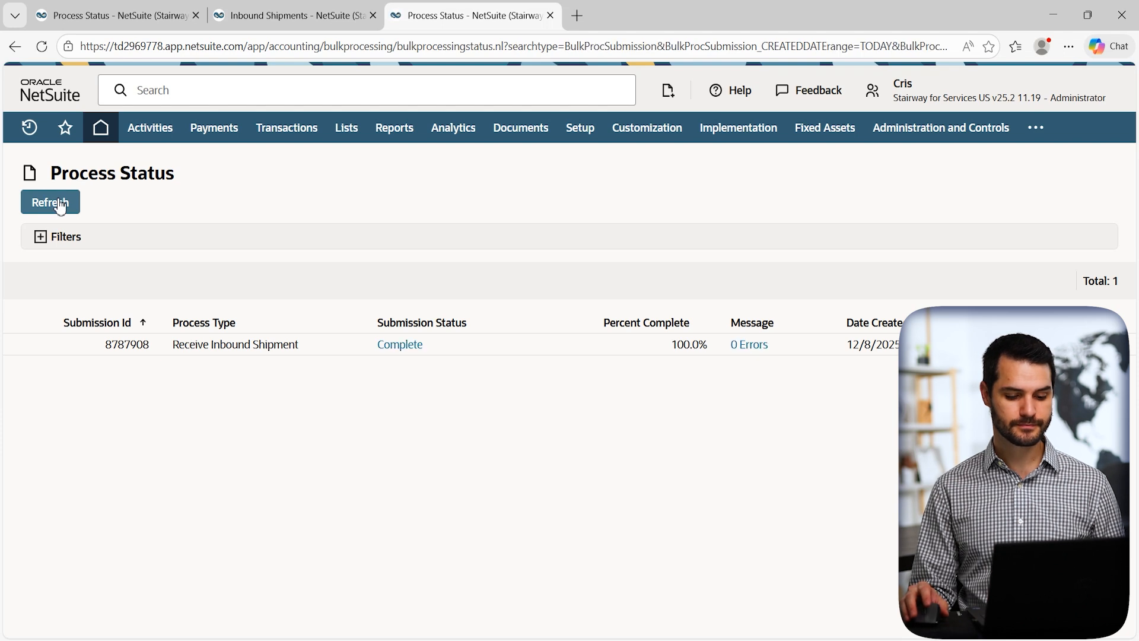